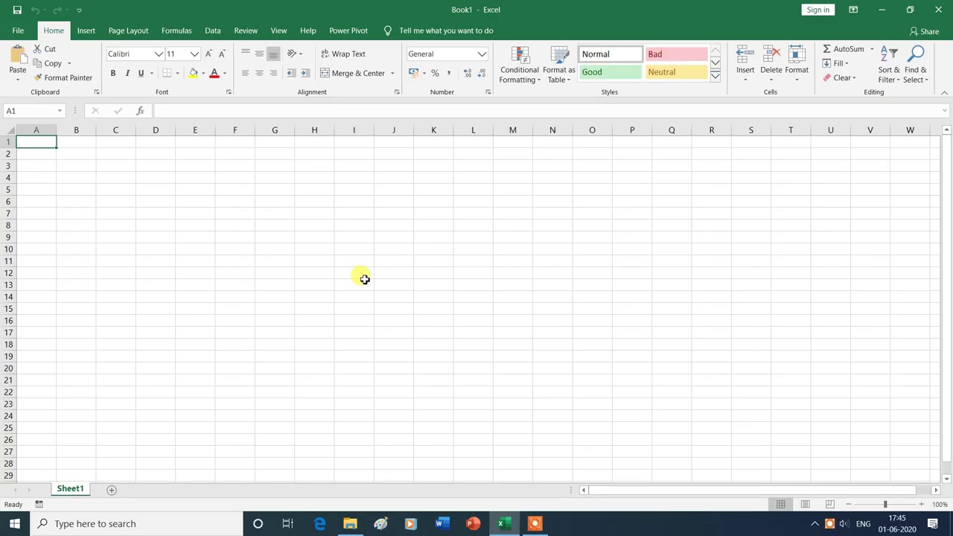
Step: Insert a text box spanning roughly C4 to L15 on Sheet1
click(85, 35)
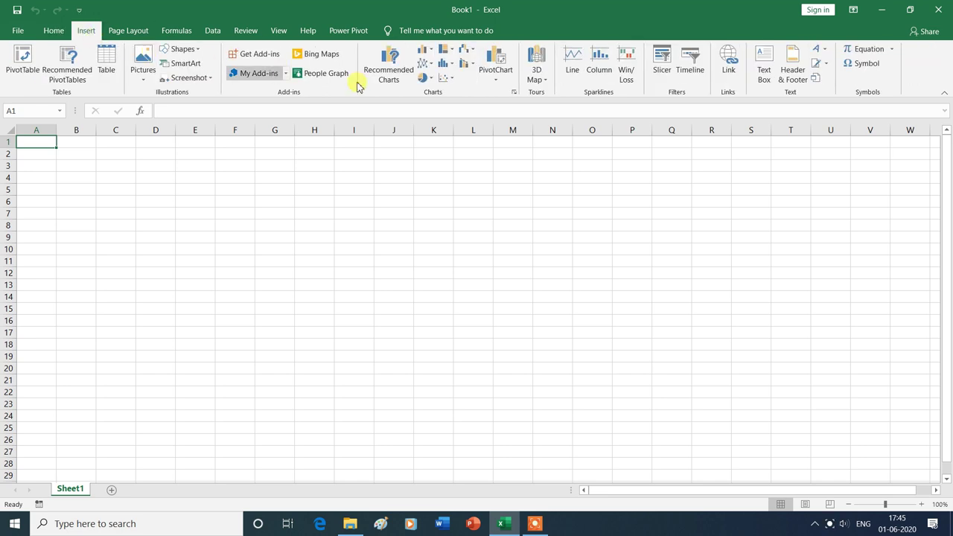
click(766, 63)
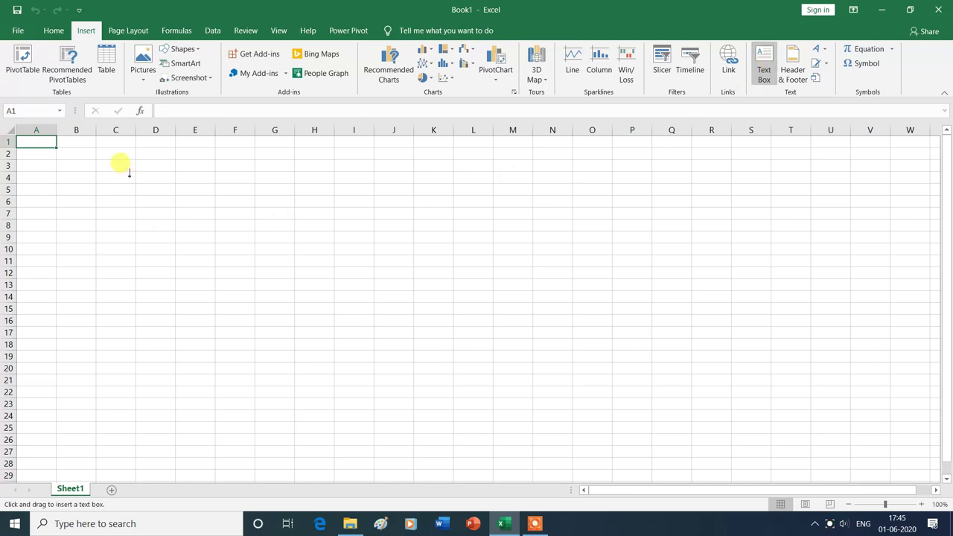
mouse_move(128, 173)
mouse_down()
mouse_move(427, 313)
mouse_move(491, 307)
mouse_up()
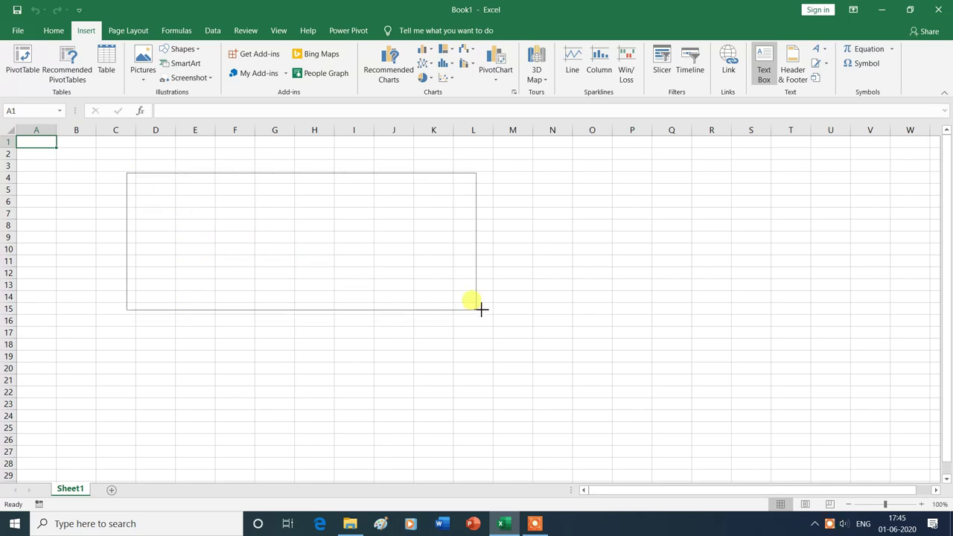
drag(492, 307, 492, 306)
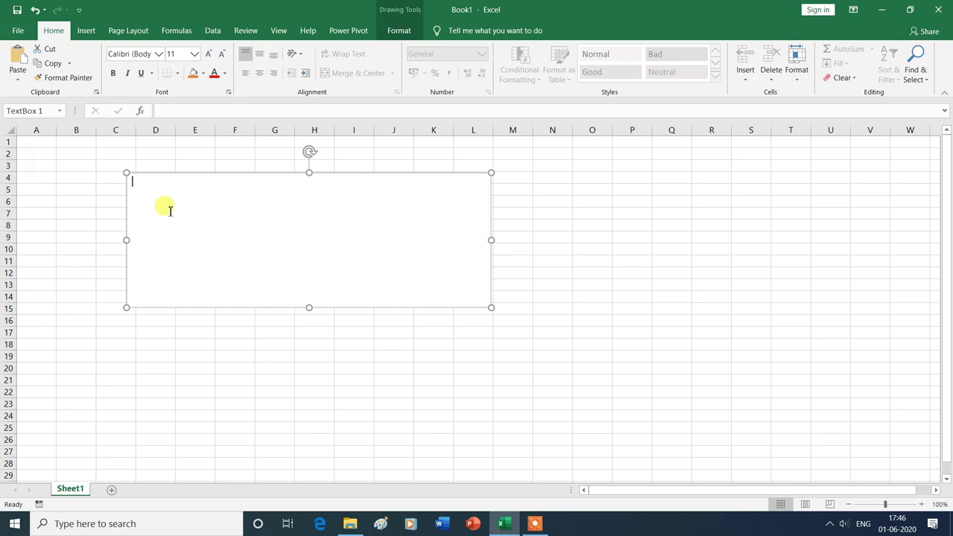
Step: Type 'My You Tube channel is named ysgyan tech' and make it 32 pt, centred and bold
text(My You Tube channel is named ysgyan tech)
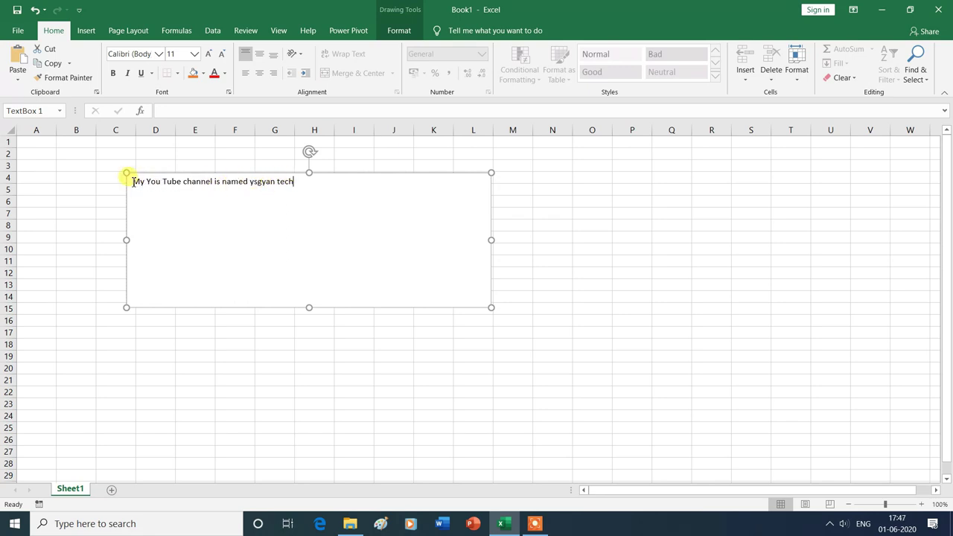
drag(131, 181, 287, 181)
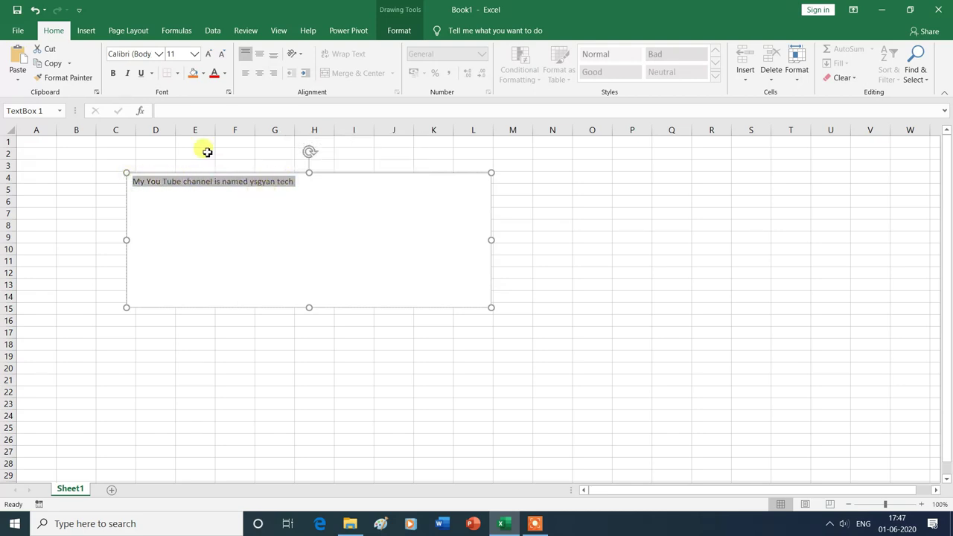
click(194, 55)
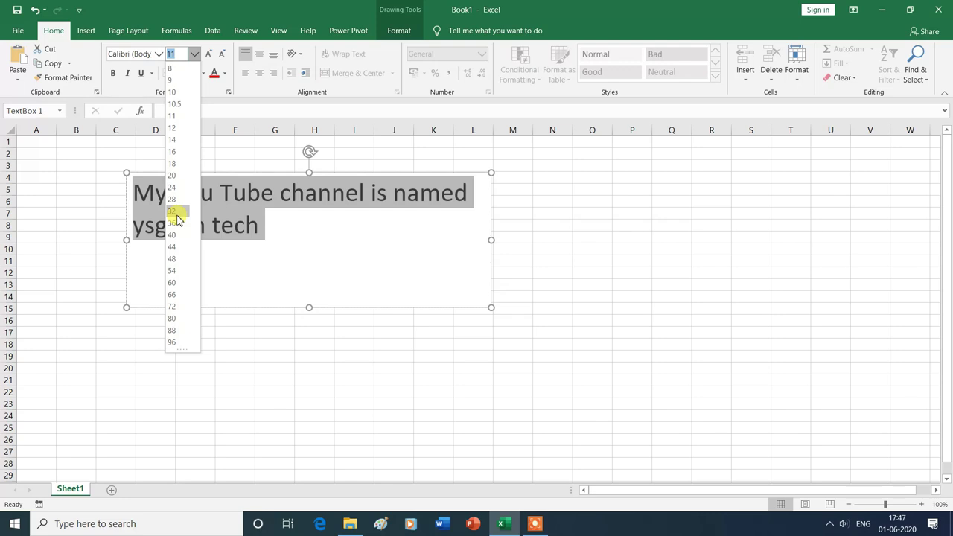
click(172, 212)
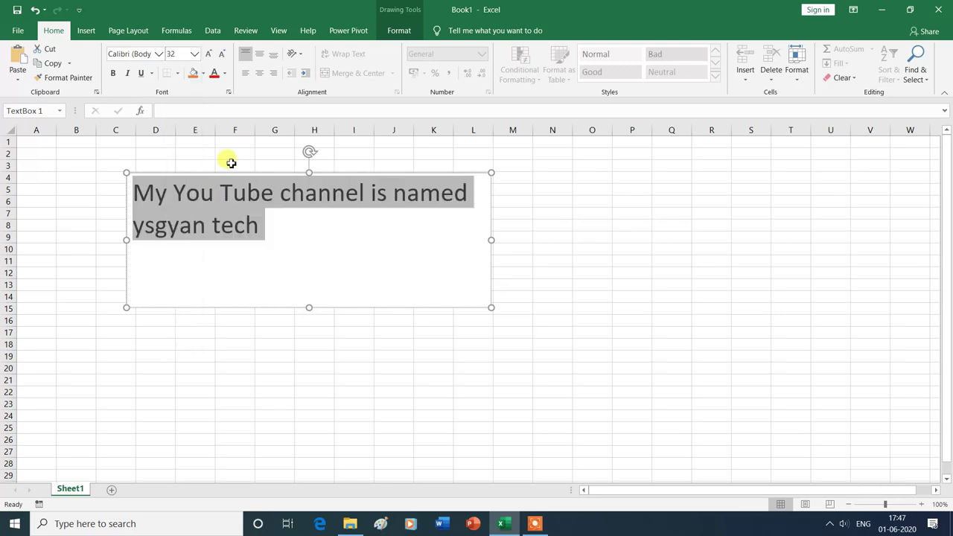
click(259, 73)
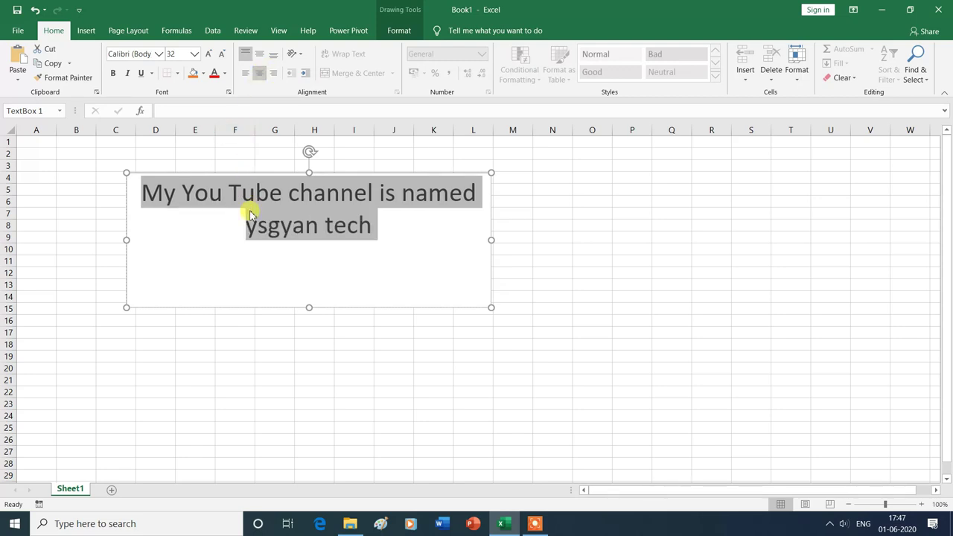
click(115, 77)
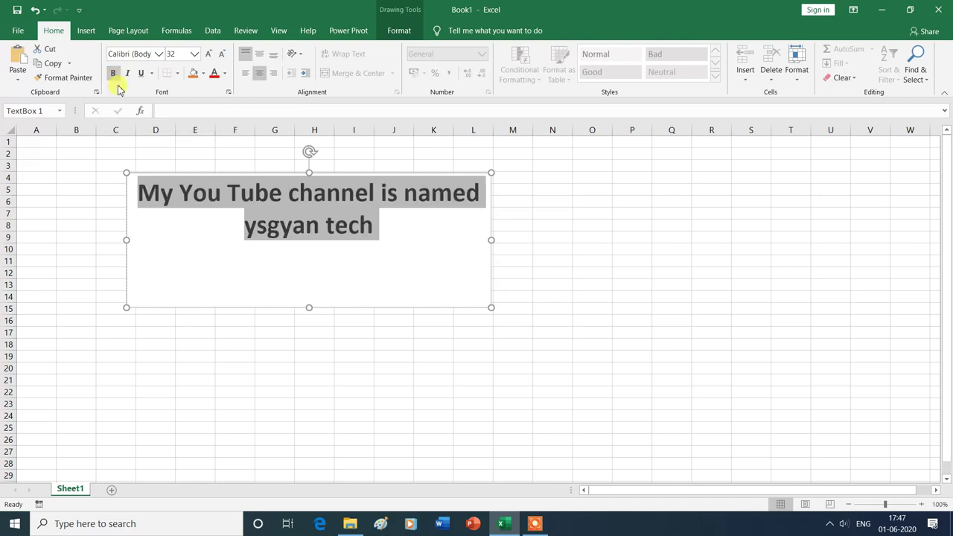
click(326, 369)
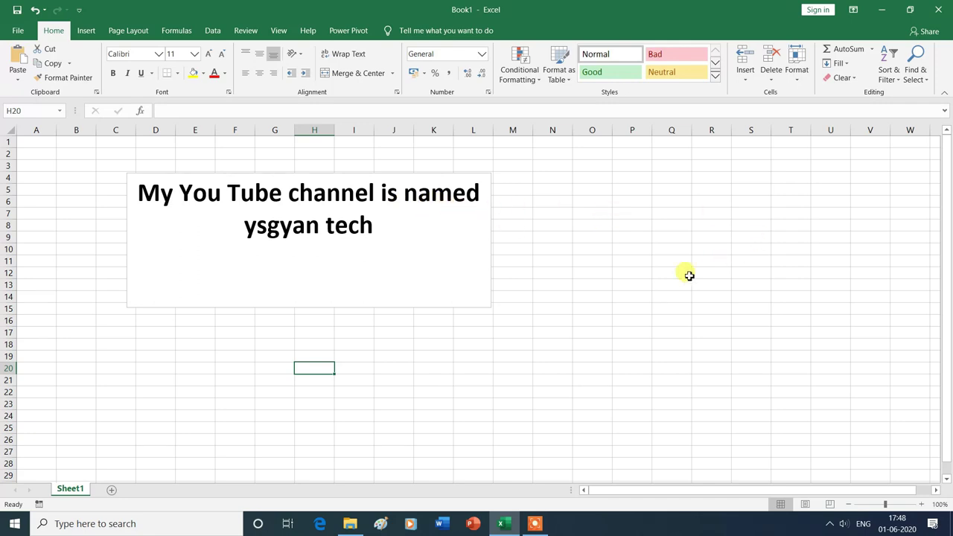
click(374, 264)
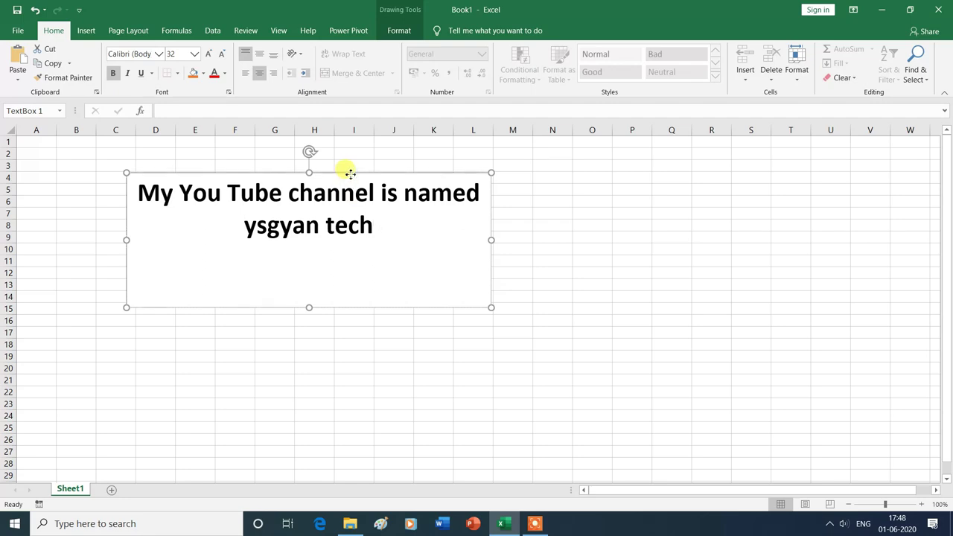
Step: Drag the text box to sit around B5 to K16
drag(349, 174, 728, 175)
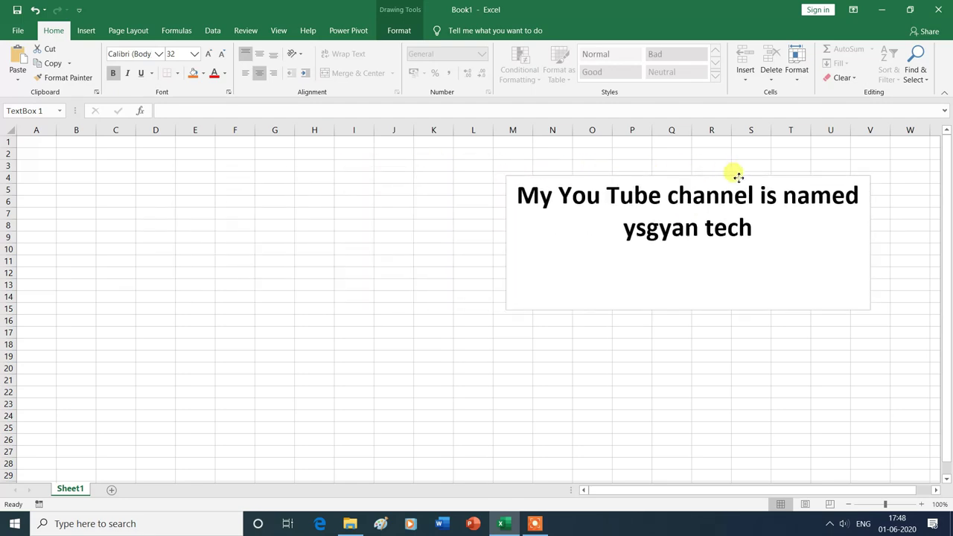
drag(728, 175, 769, 329)
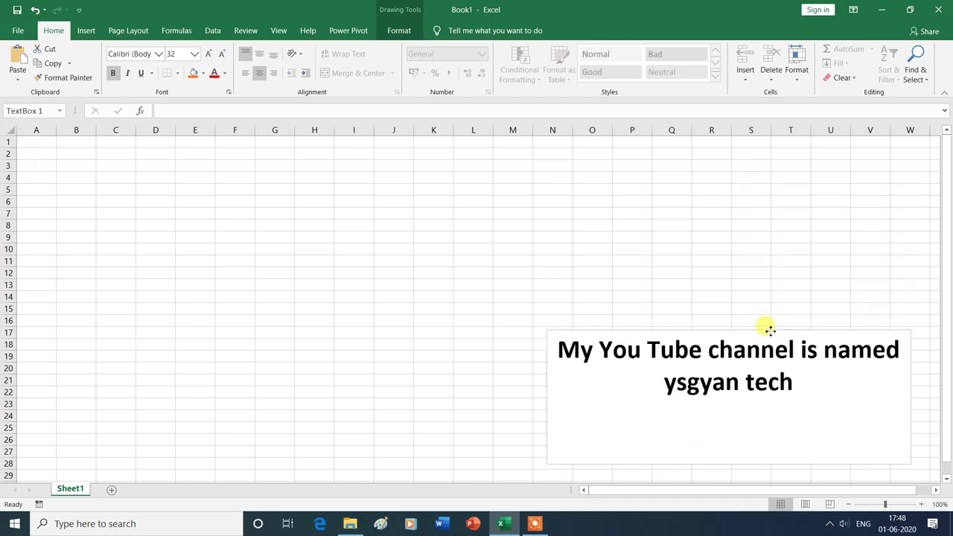
drag(769, 328, 268, 337)
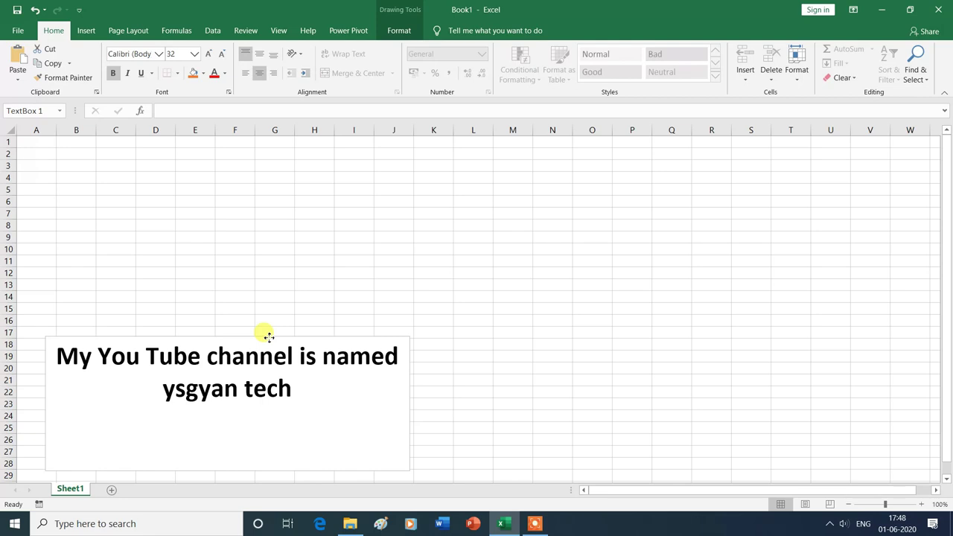
mouse_move(274, 337)
mouse_down()
mouse_move(782, 335)
mouse_move(810, 285)
mouse_move(825, 142)
mouse_move(272, 134)
mouse_move(198, 144)
mouse_move(213, 141)
mouse_move(223, 245)
mouse_move(216, 384)
mouse_move(234, 382)
mouse_up()
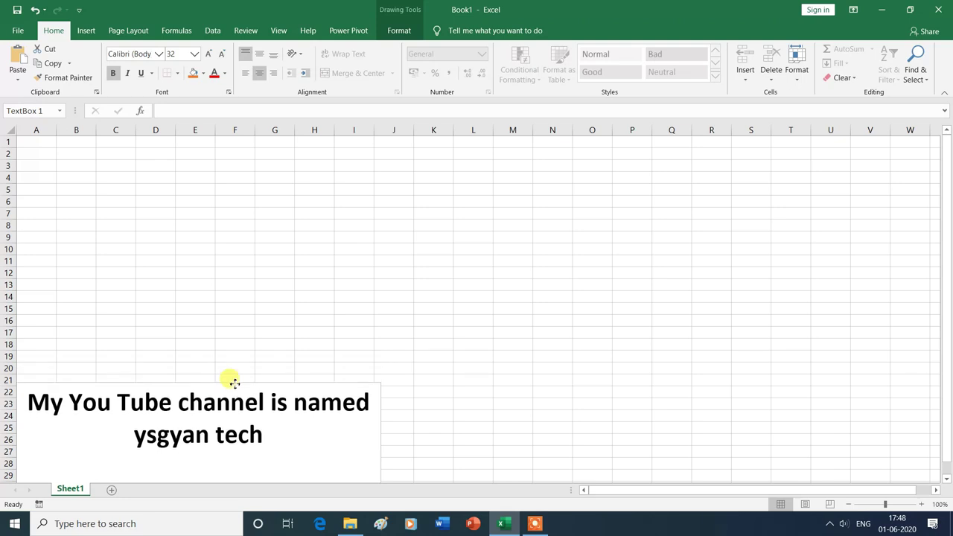
mouse_move(234, 382)
mouse_down()
mouse_move(310, 310)
mouse_move(310, 251)
mouse_move(282, 183)
mouse_up()
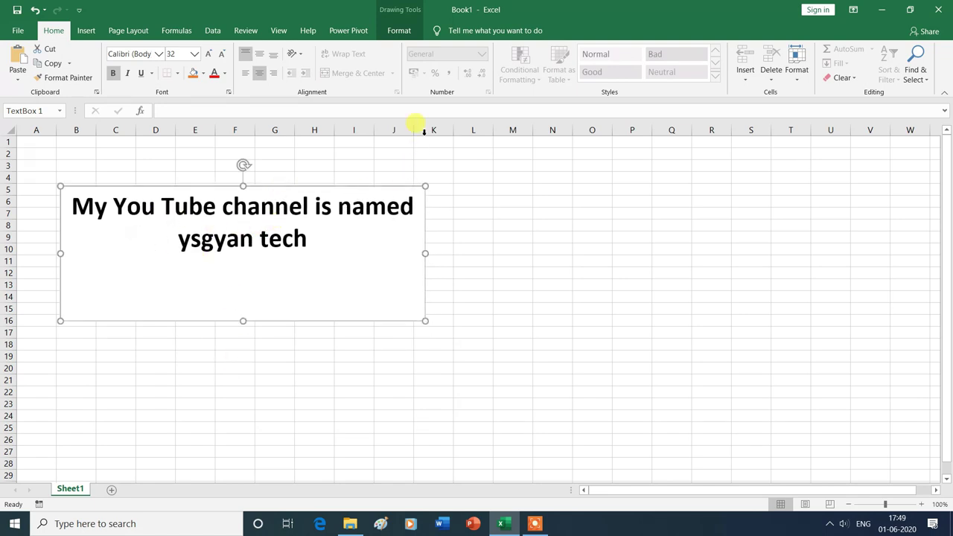
click(400, 32)
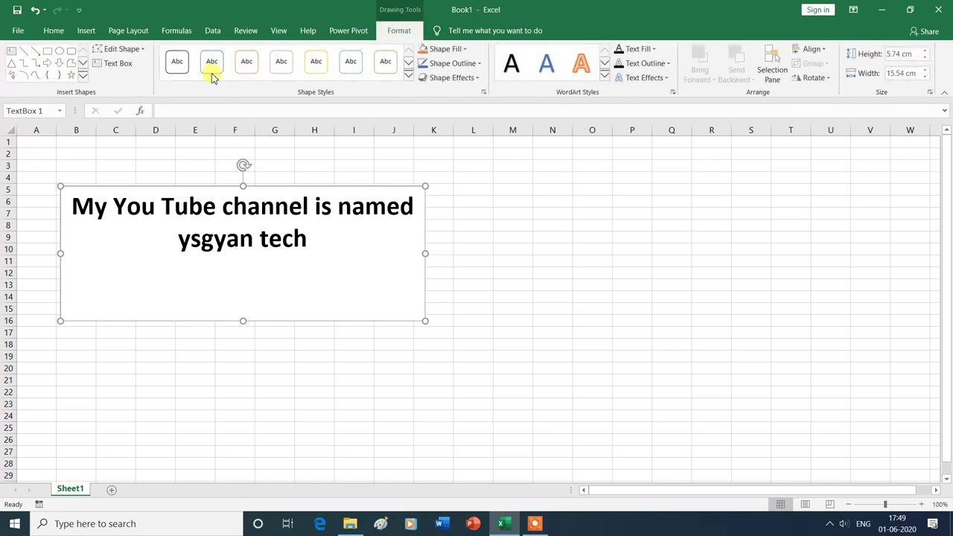
Step: Change the text box shape to Rectangle: Rounded Corners
click(142, 49)
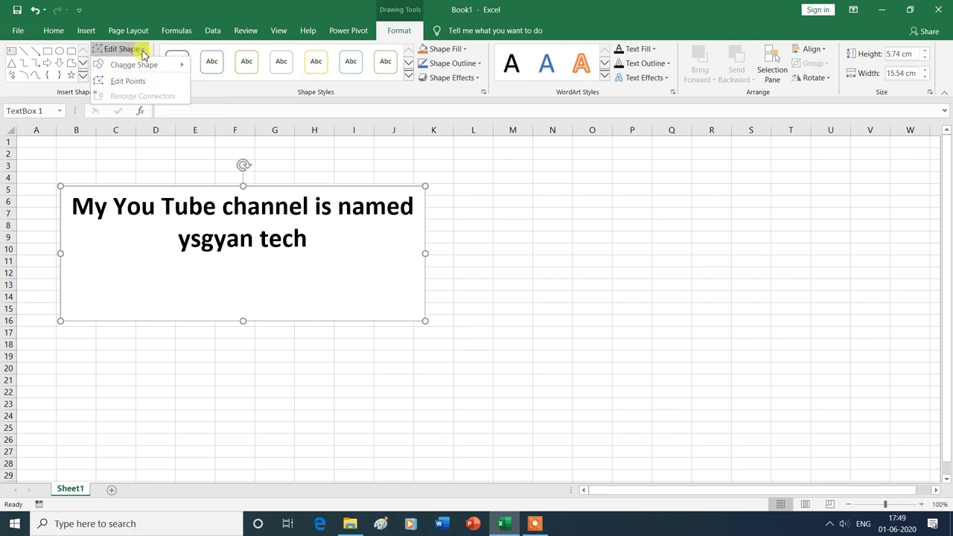
mouse_move(136, 65)
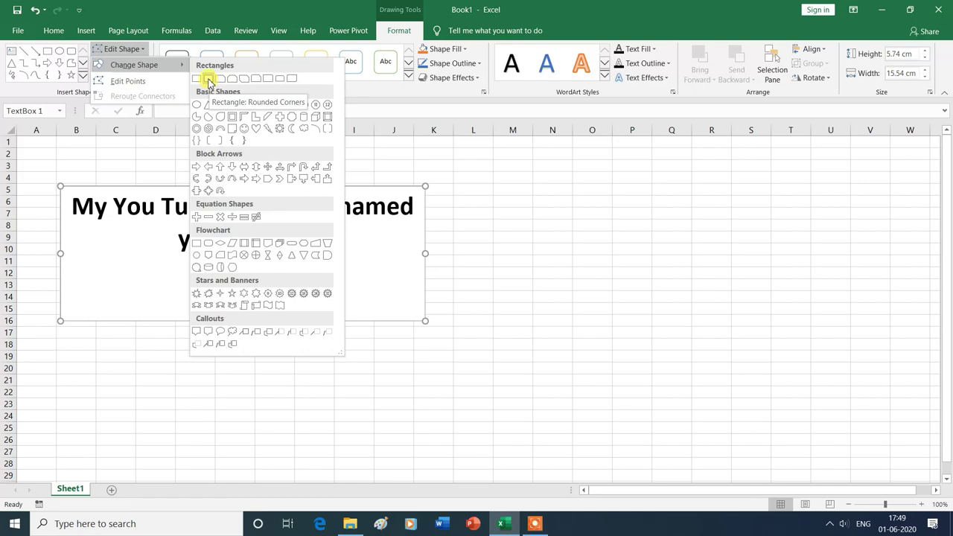
click(209, 80)
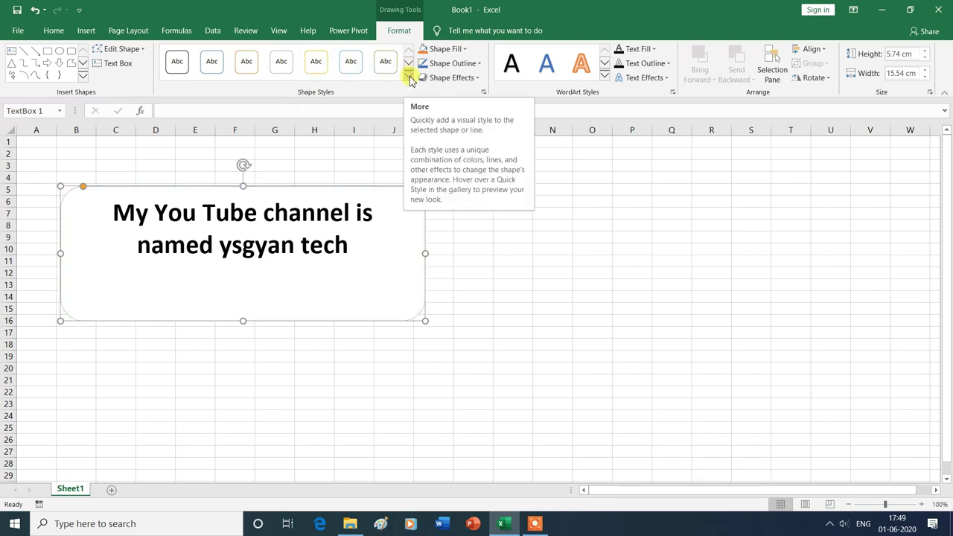
Step: Apply the light blue shaded theme shape style, then set the Shape Fill to Light Green
click(410, 78)
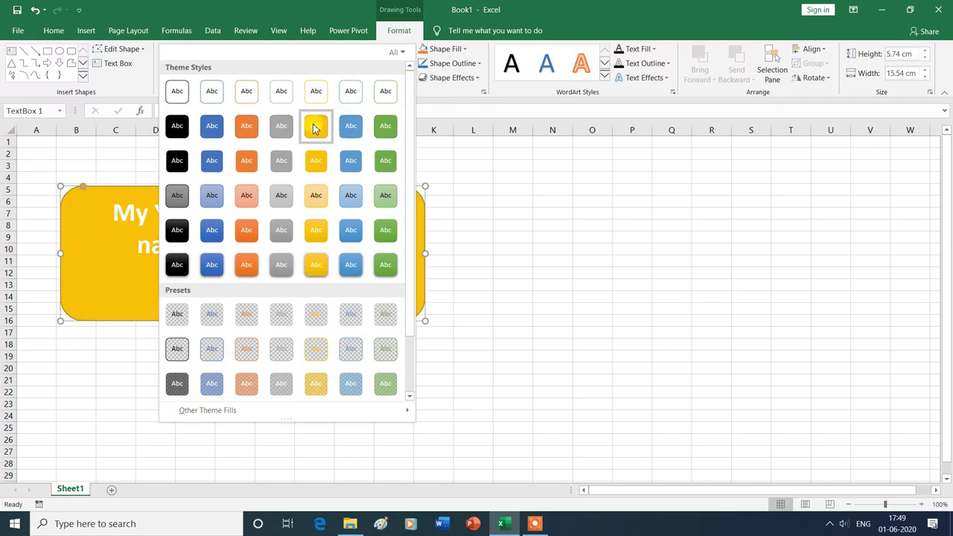
click(177, 126)
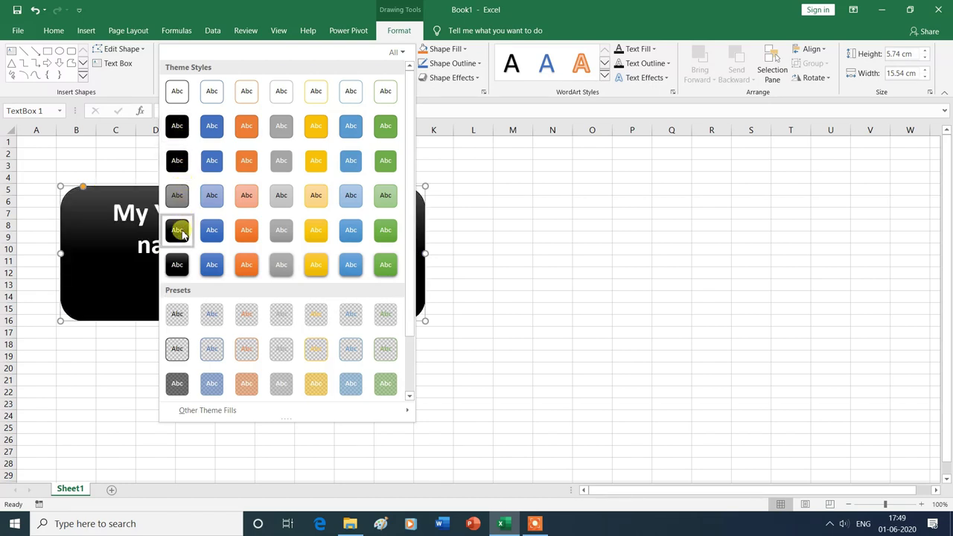
click(220, 197)
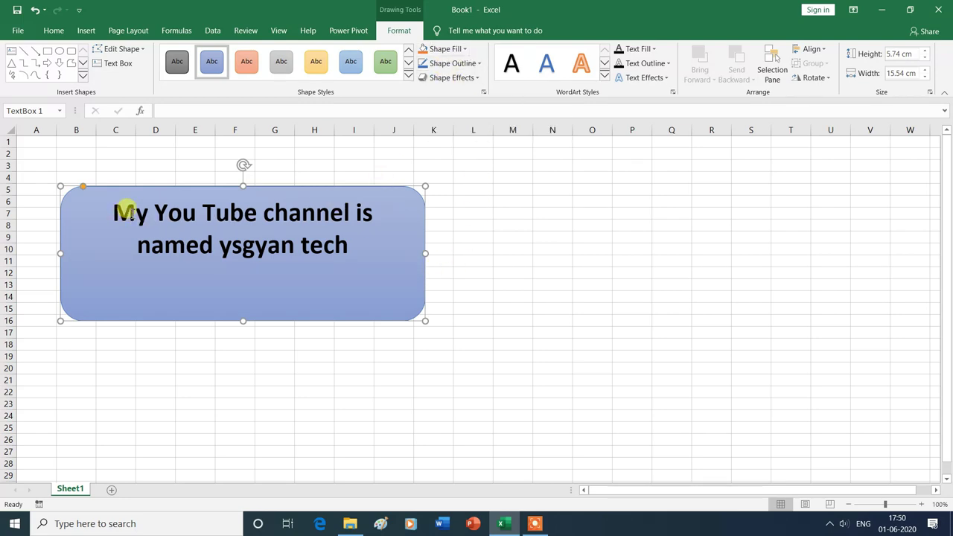
click(467, 49)
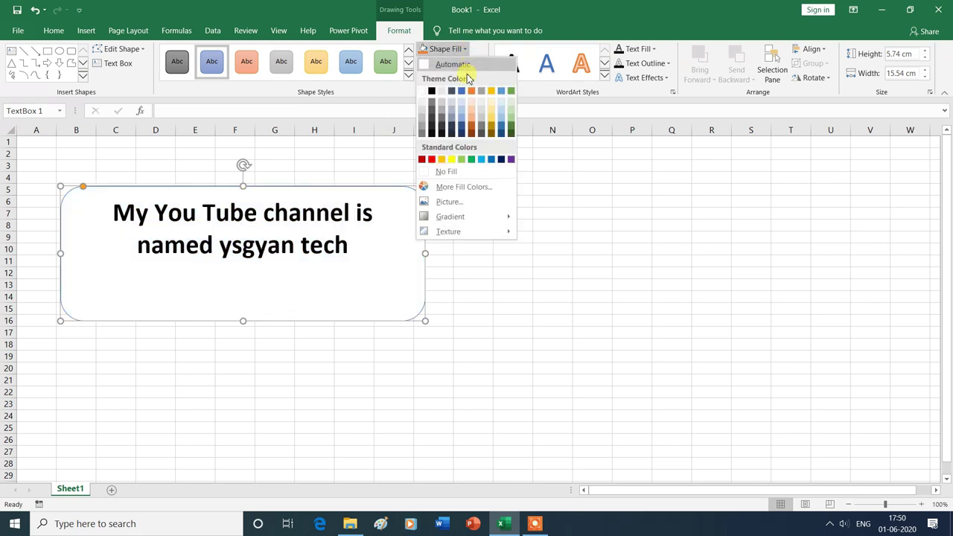
click(461, 160)
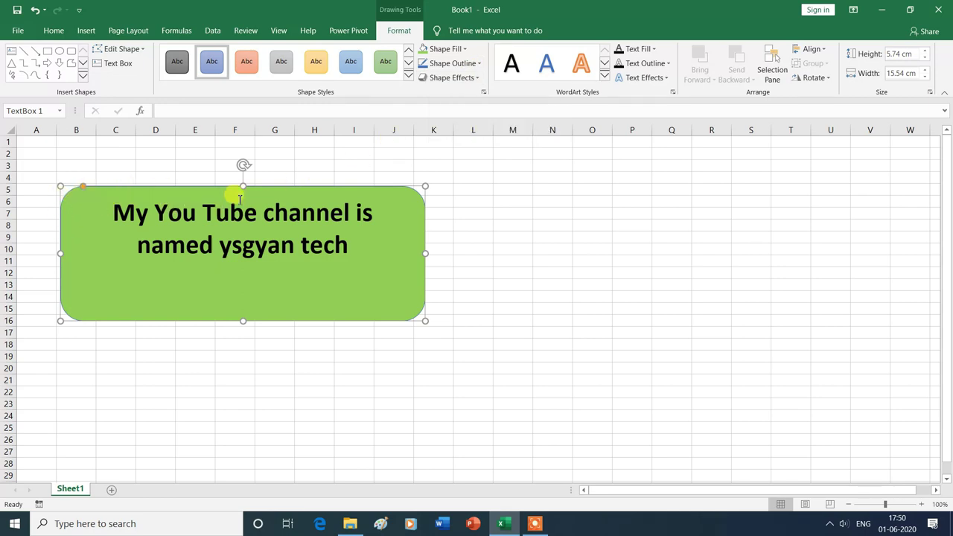
Step: Set the shape outline to 6 pt weight in Purple
click(480, 65)
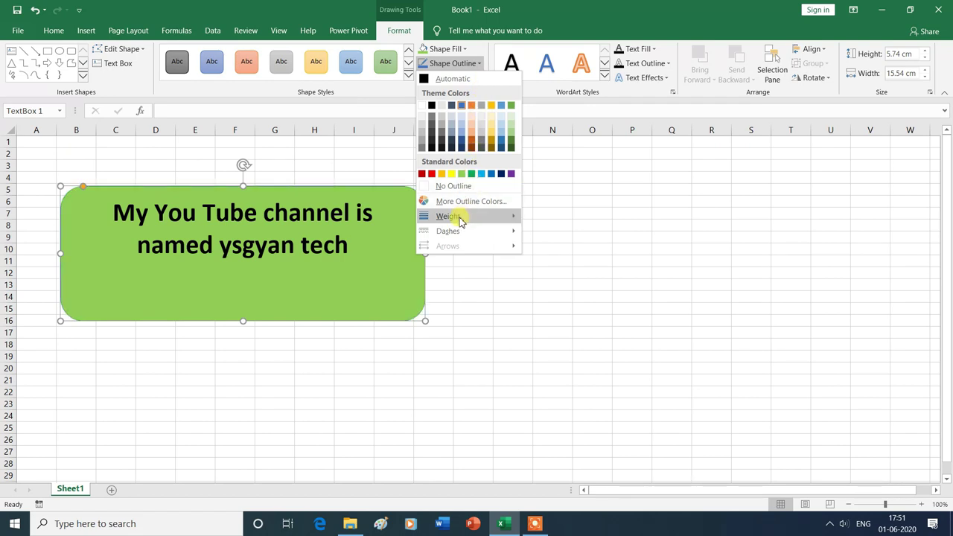
mouse_move(448, 216)
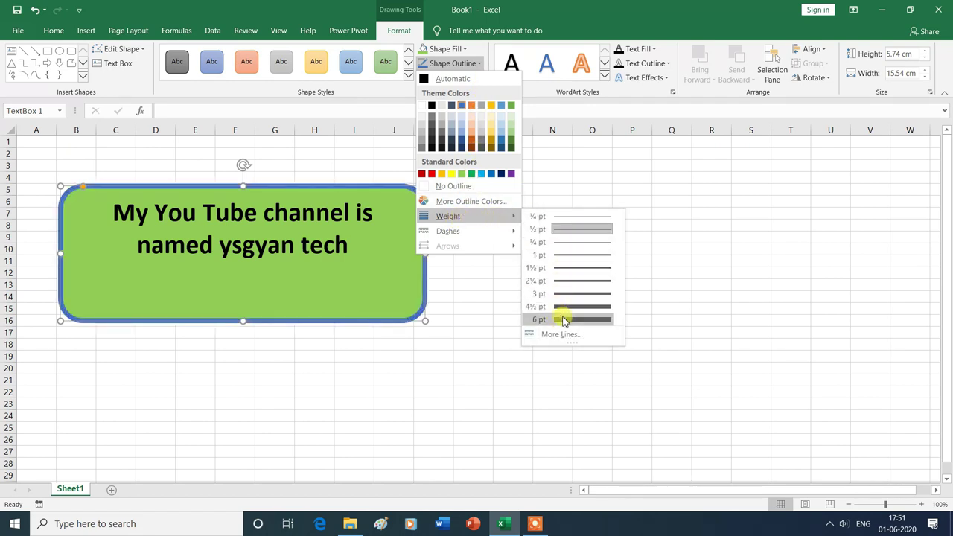
click(564, 321)
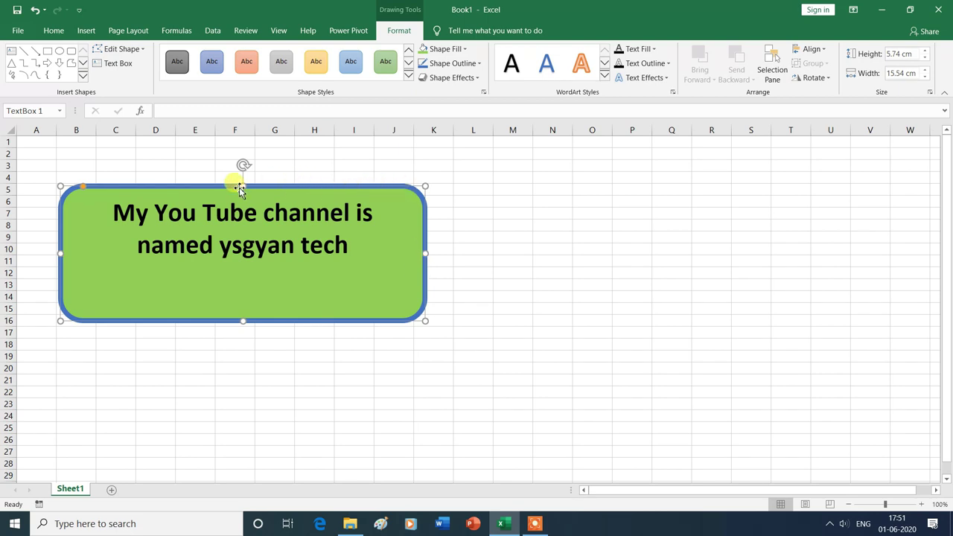
click(479, 64)
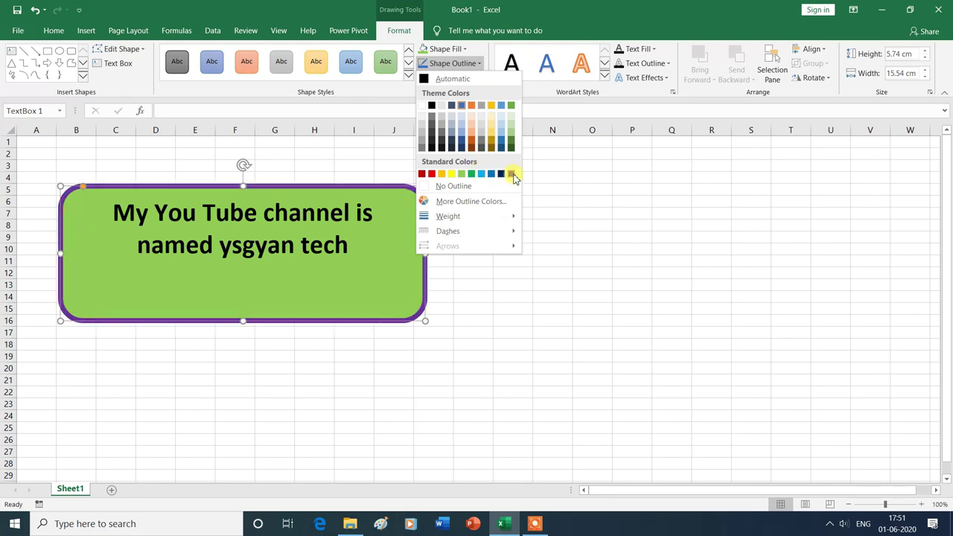
click(513, 177)
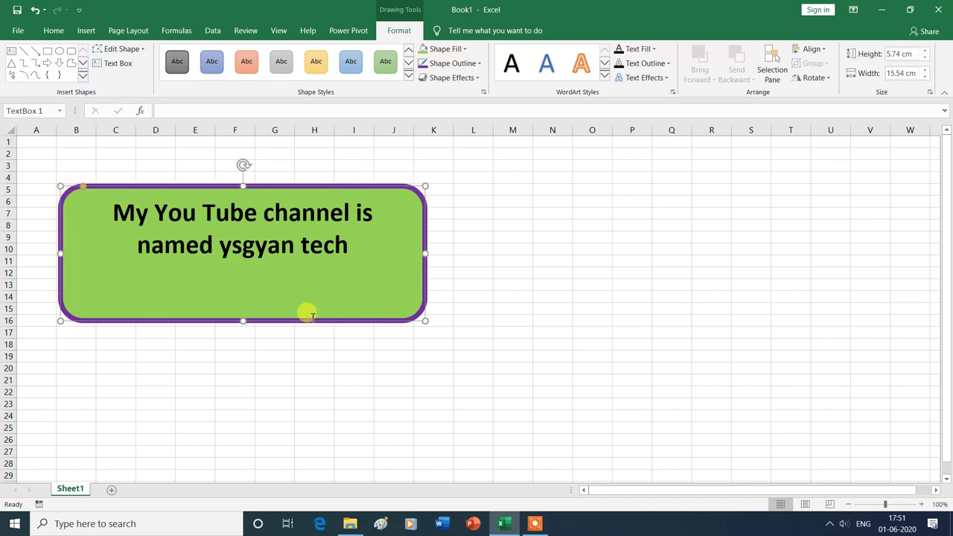
click(480, 79)
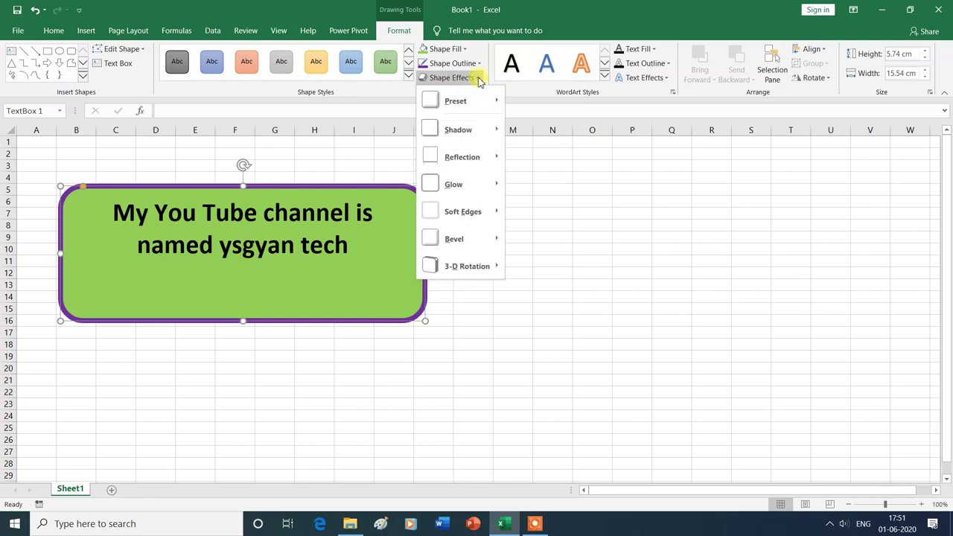
mouse_move(455, 100)
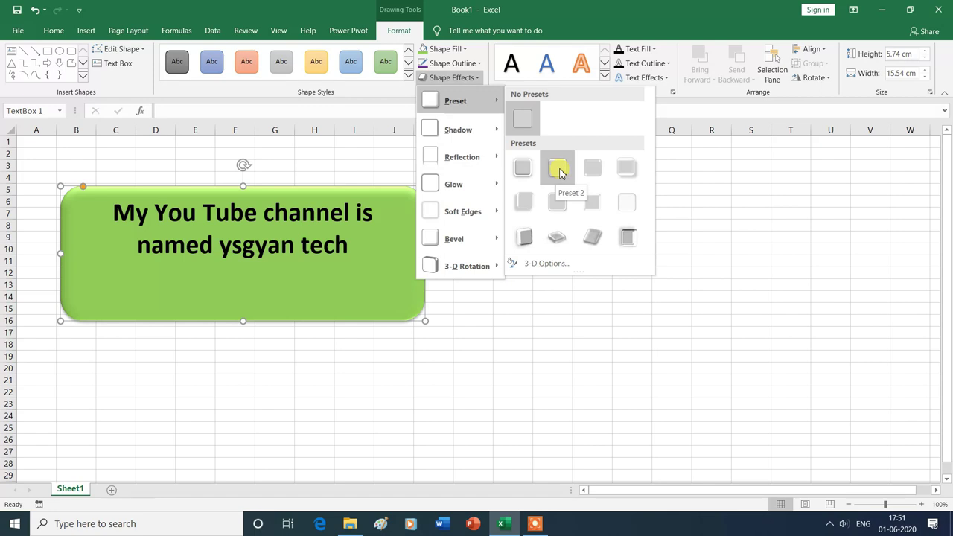
Step: Apply the Preset 2 shape effect and add a reflection variation below the box
click(559, 169)
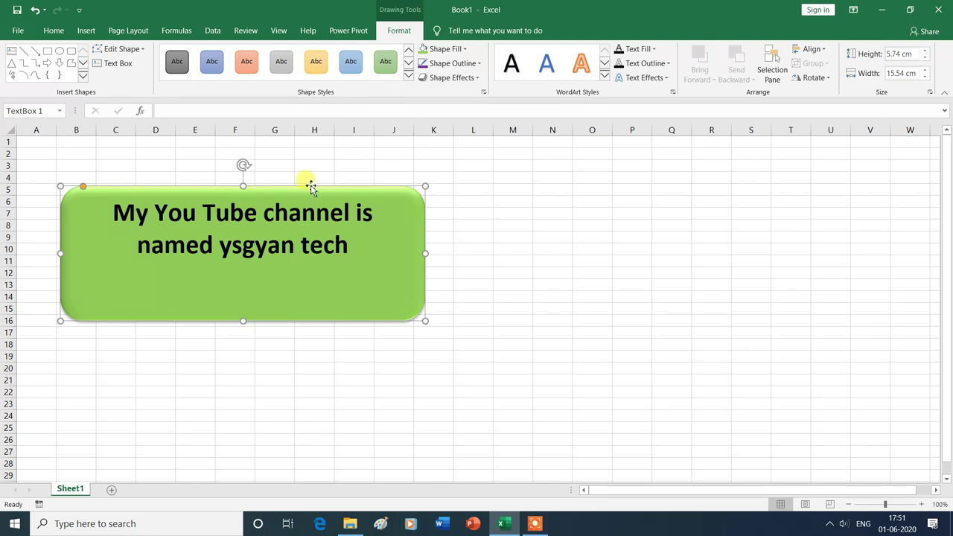
click(478, 78)
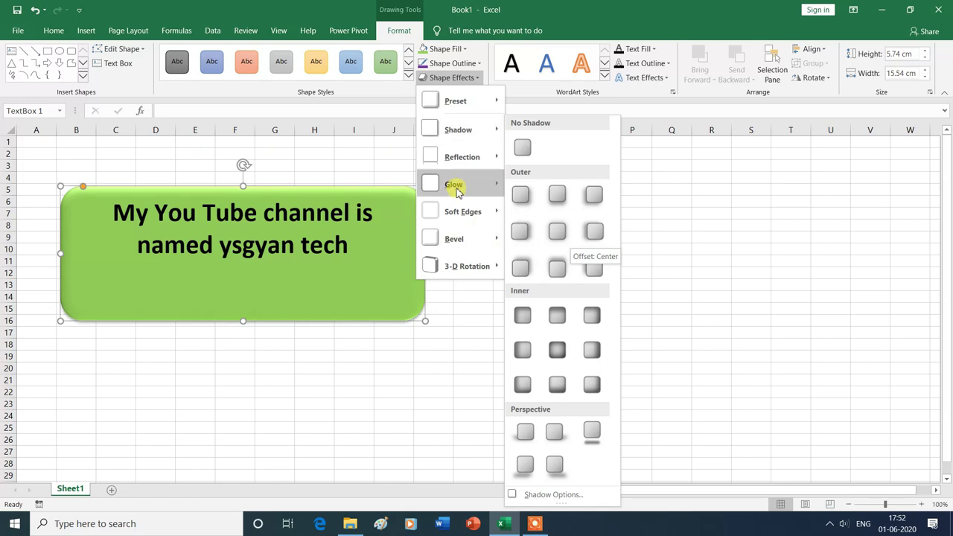
mouse_move(461, 157)
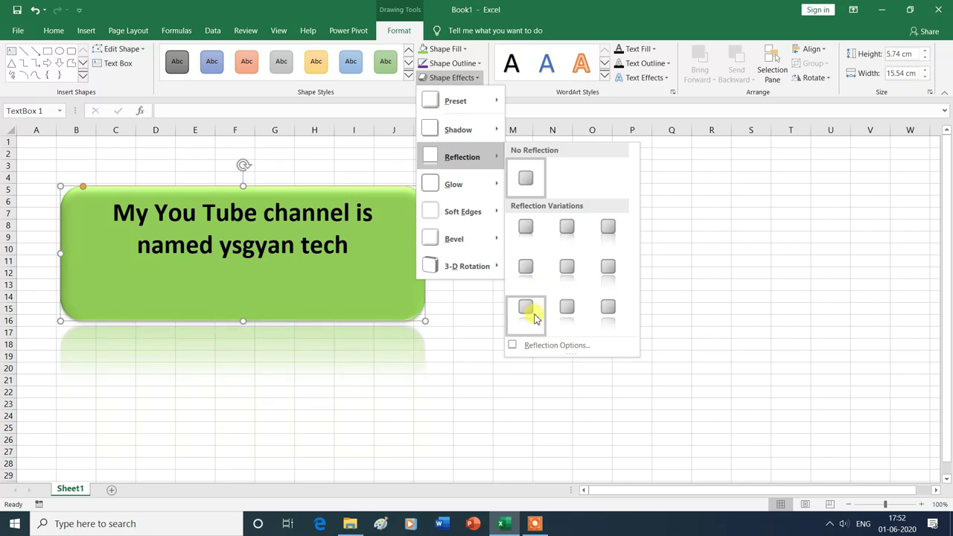
click(534, 318)
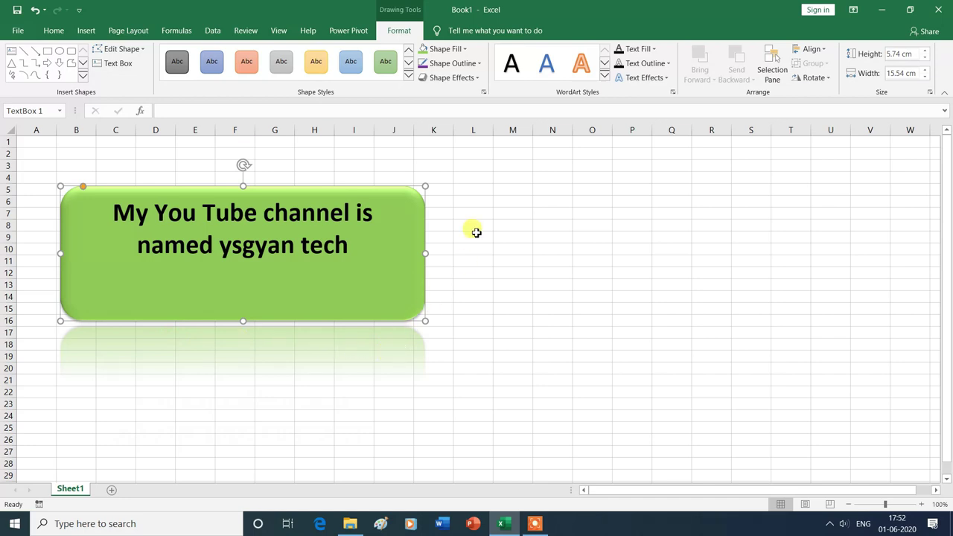
click(475, 77)
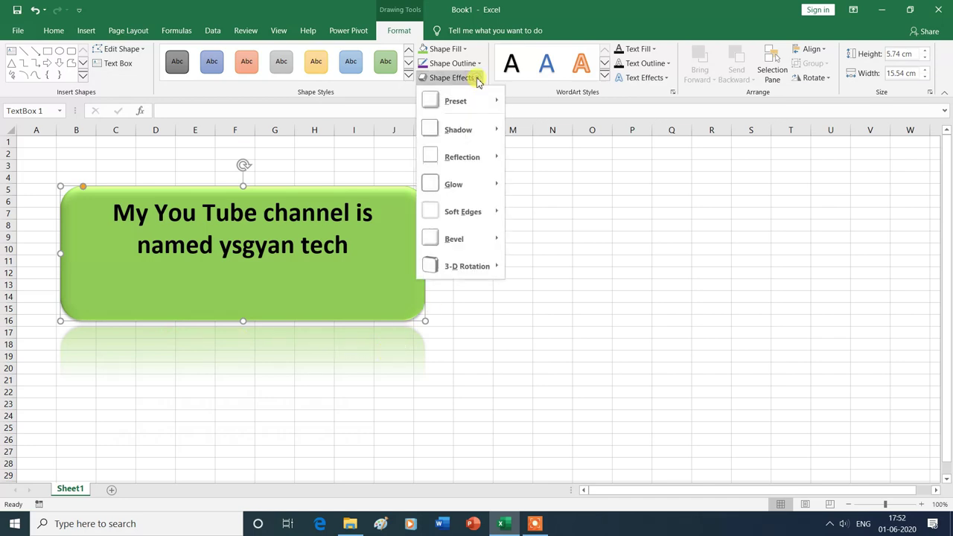
mouse_move(459, 184)
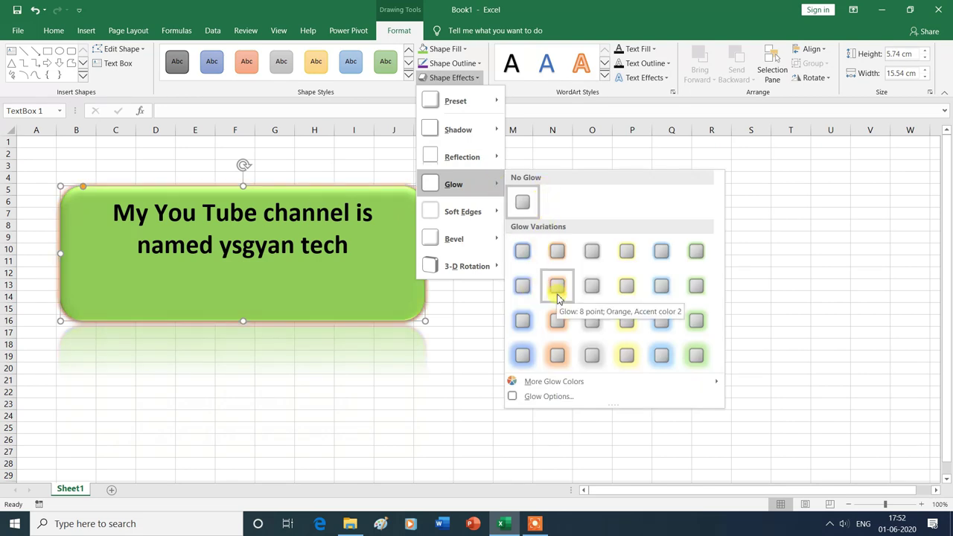
Step: Add an 18 pt Orange, Accent color 2 glow and a Cross bevel to the box
click(557, 356)
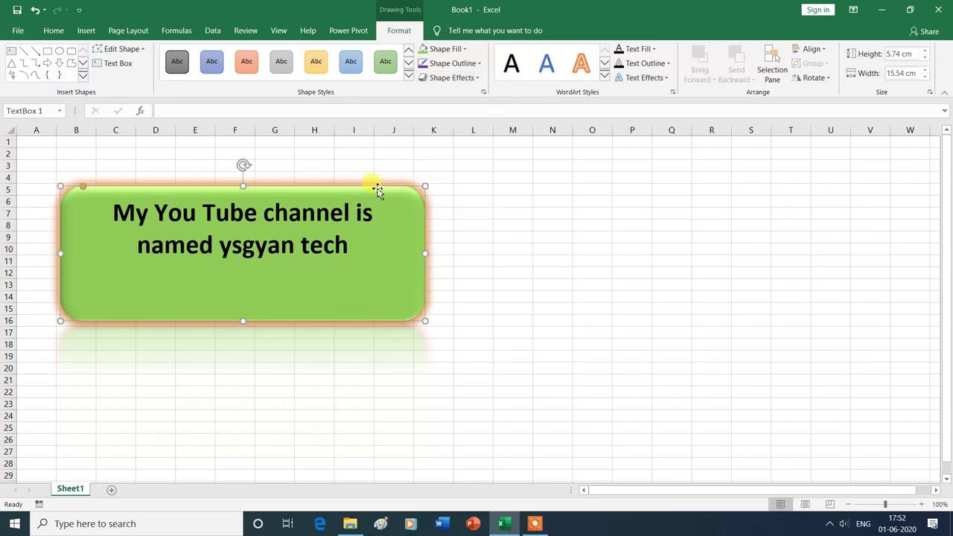
click(480, 79)
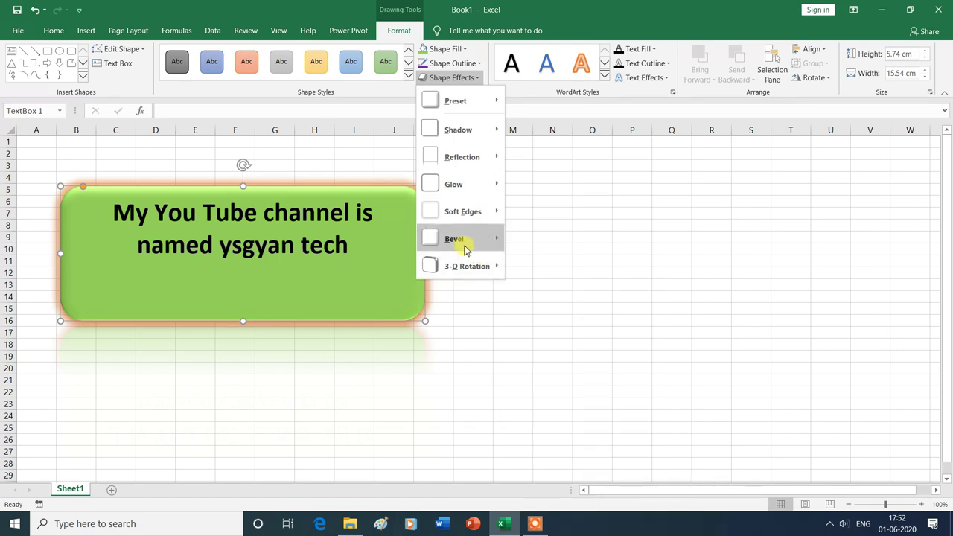
mouse_move(454, 238)
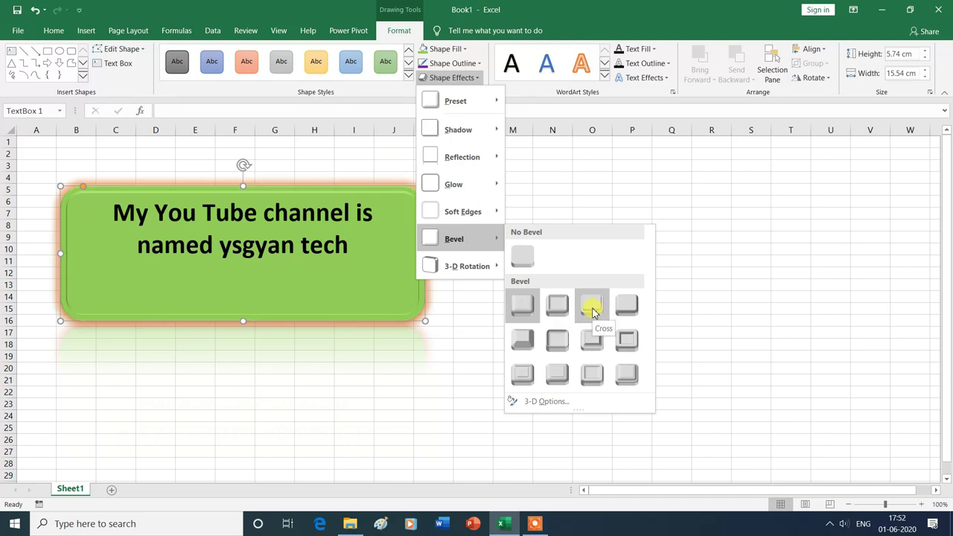
click(591, 307)
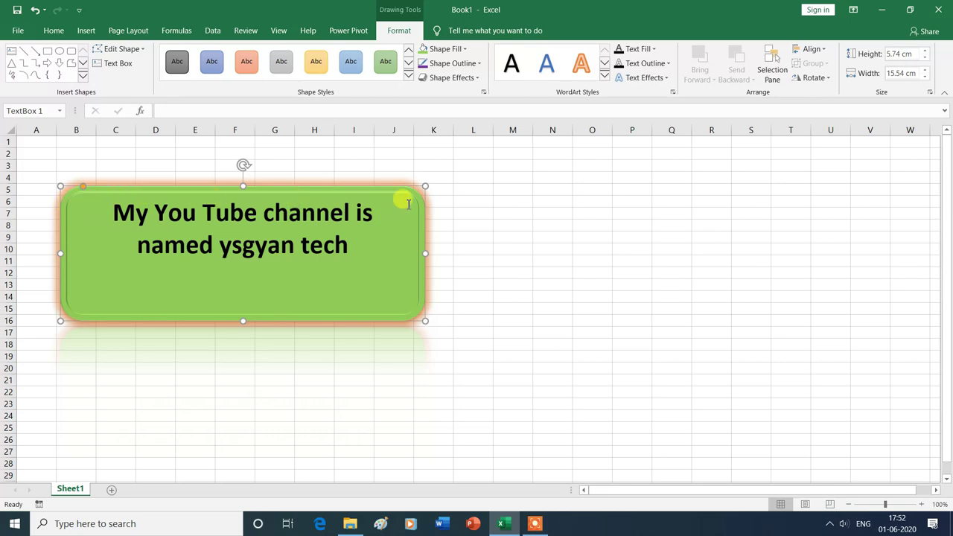
click(478, 78)
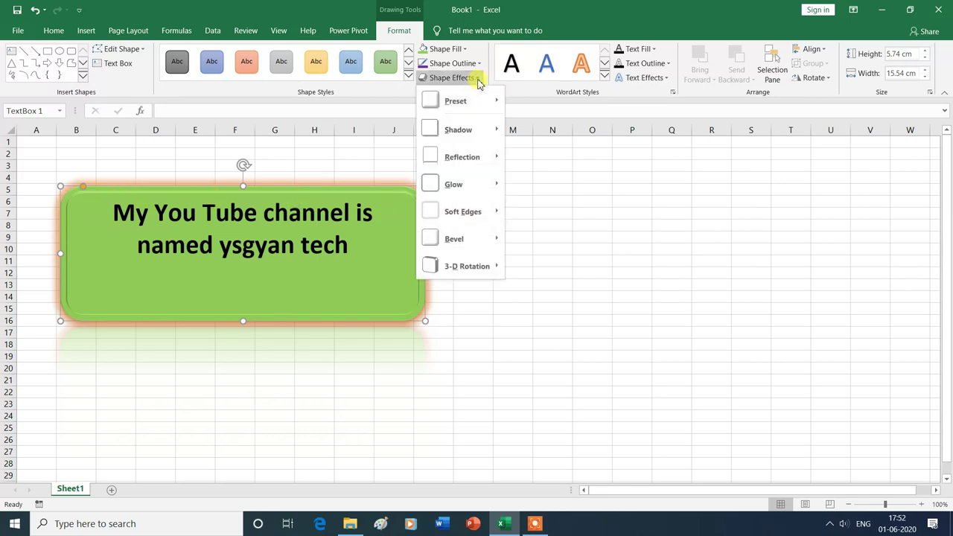
mouse_move(462, 266)
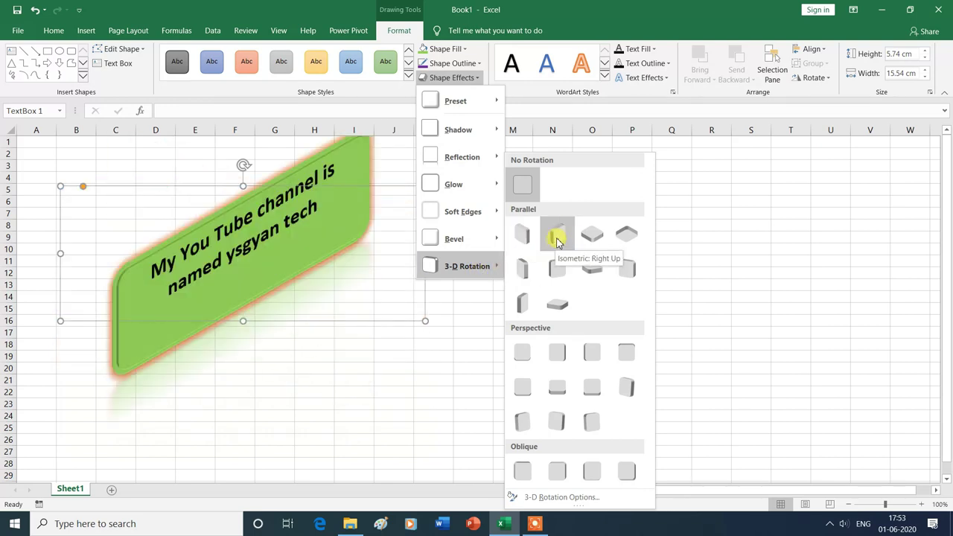
Step: Apply the Perspective: Right 3-D rotation to the text box
click(596, 357)
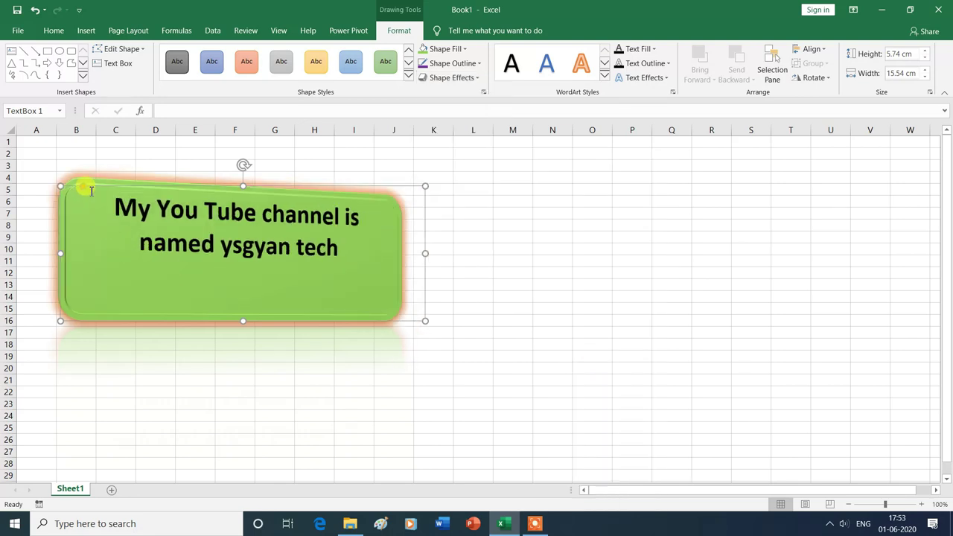